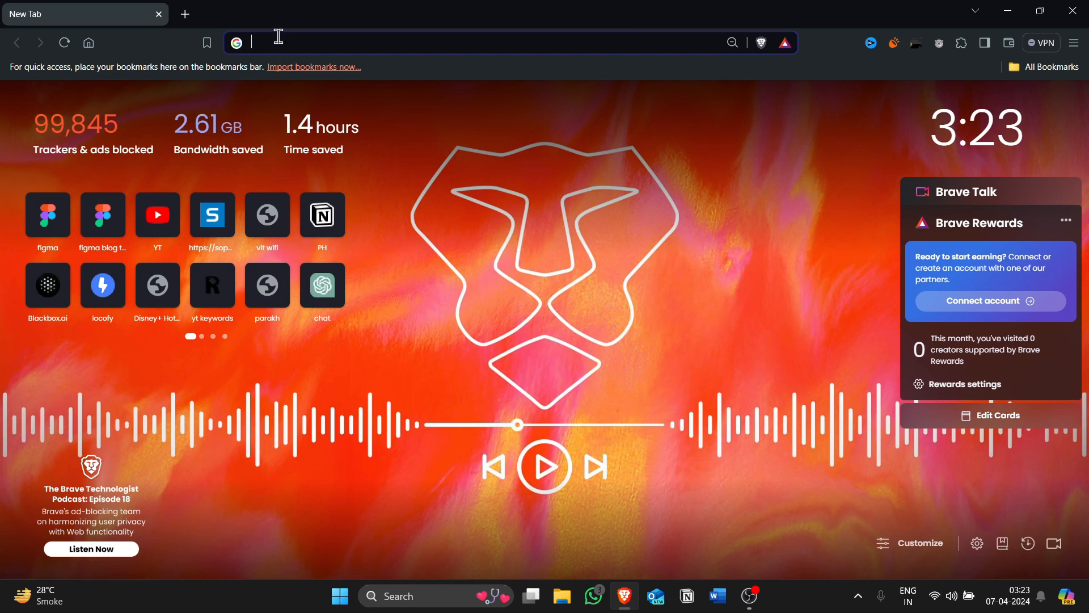
# Search the web for "mongodb download" and open the MongoDB Community Server Download page.
pyautogui.write('mo')
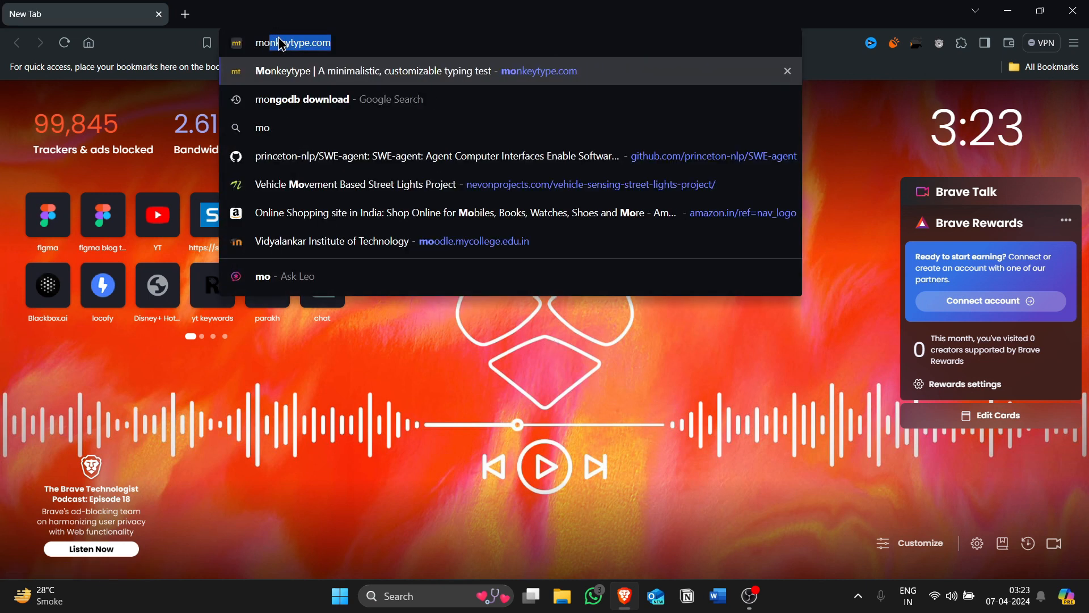
pyautogui.write('ngodb')
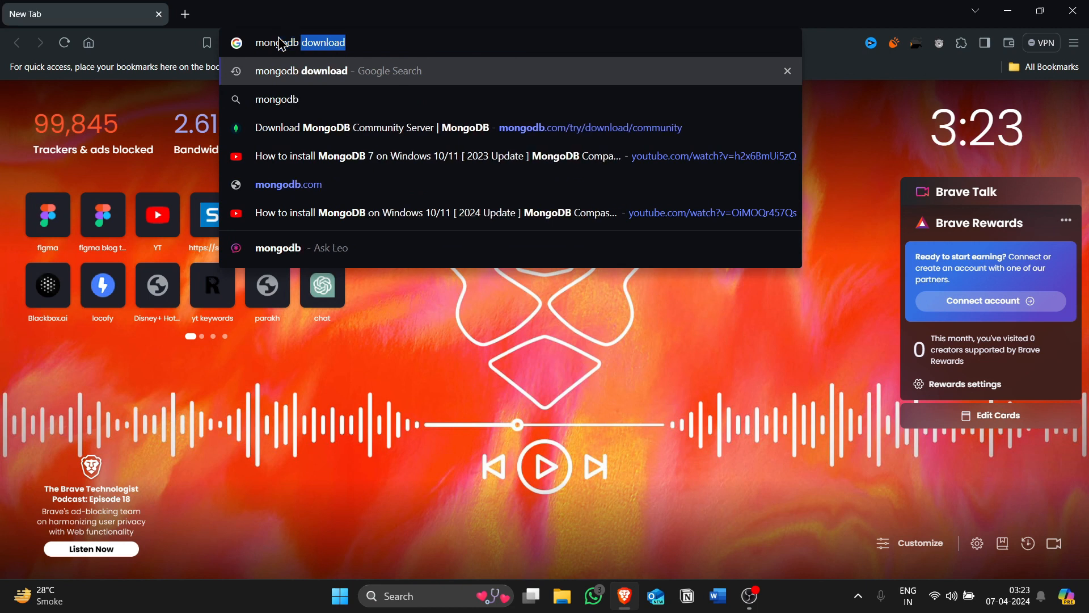
pyautogui.write(' dow')
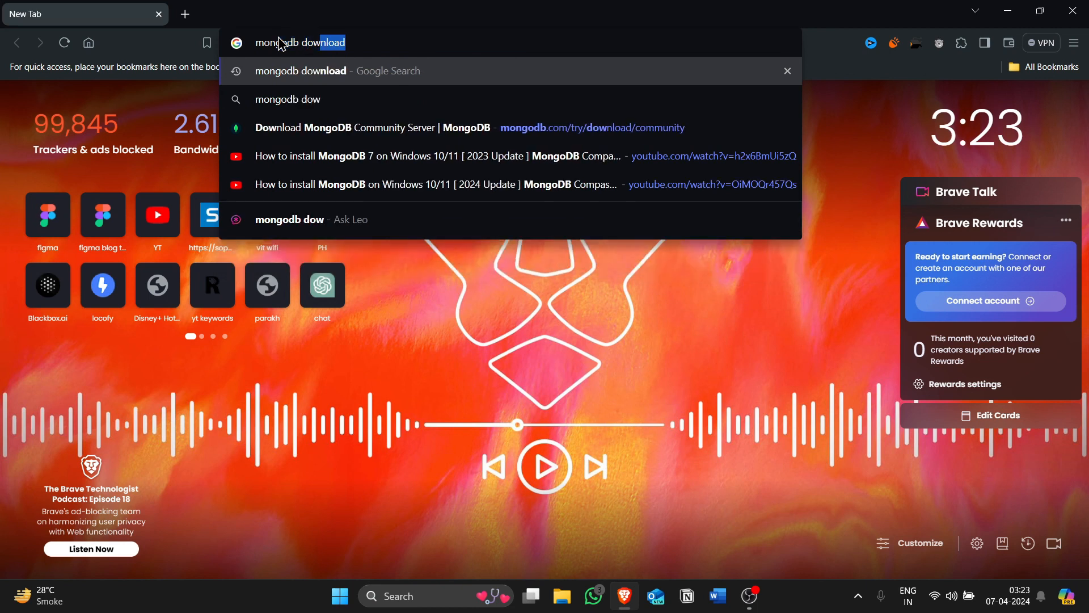
pyautogui.write('nload')
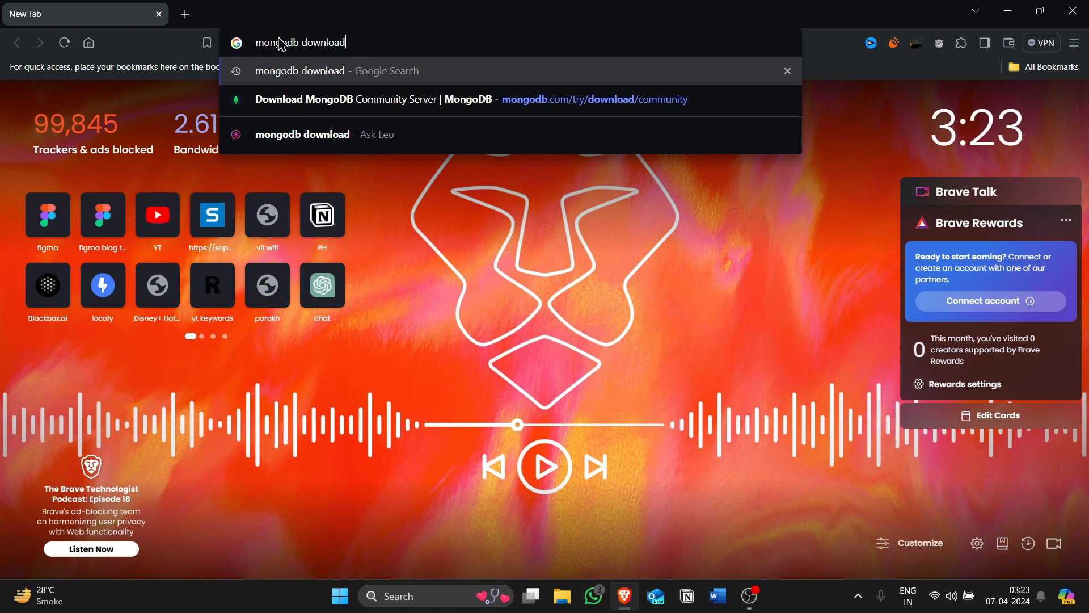
pyautogui.press('Return')
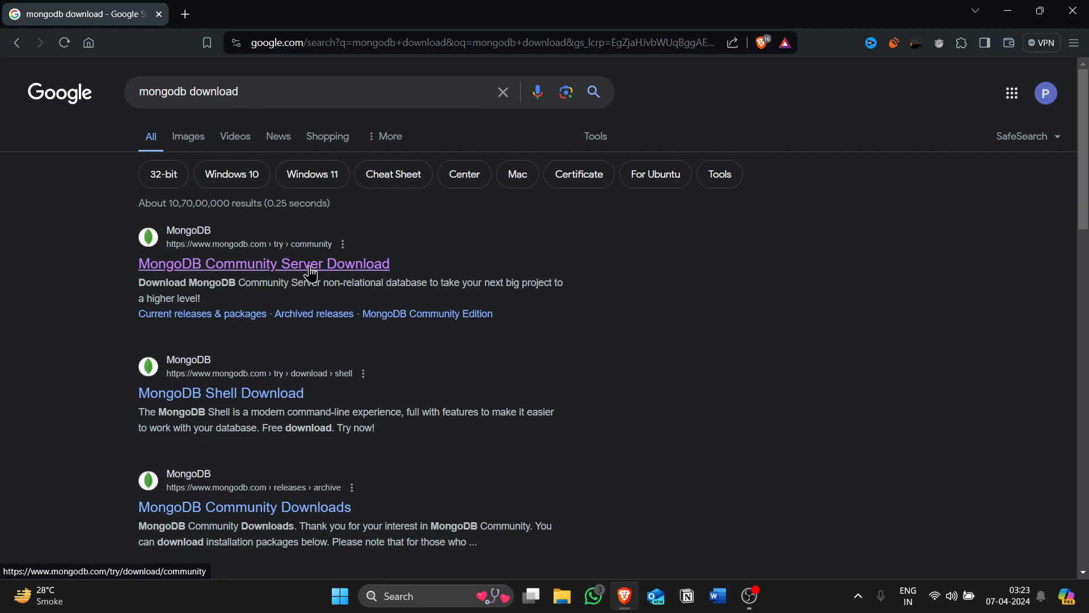
pyautogui.click(249, 273)
# Download MongoDB Community Server 7.0.8 for Windows x64 as an msi package into the Downloads folder.
pyautogui.scroll(-6, 260, 236)
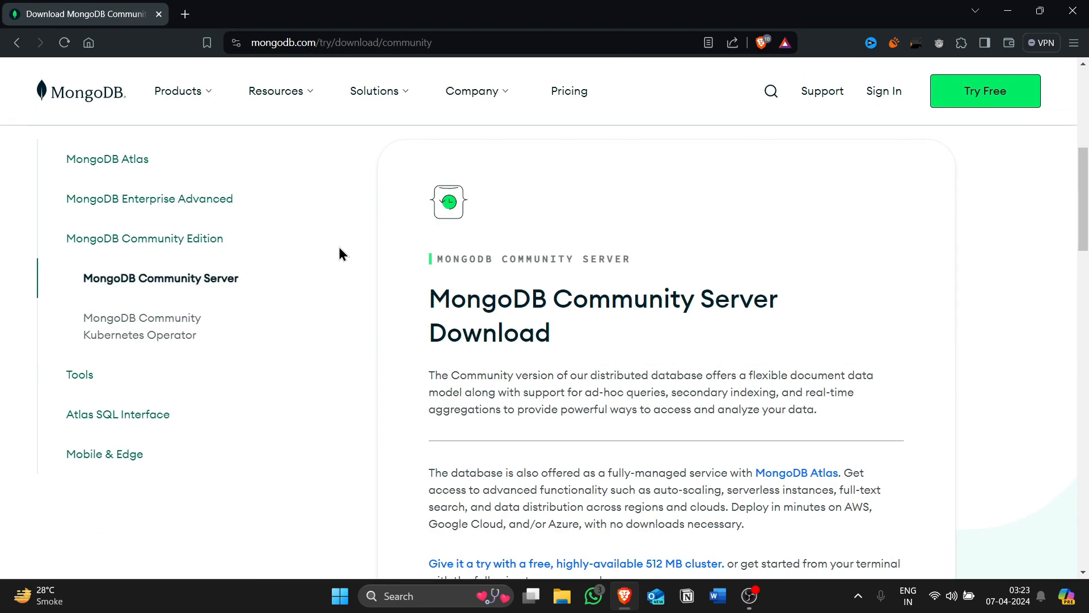
pyautogui.scroll(-8, 500, 317)
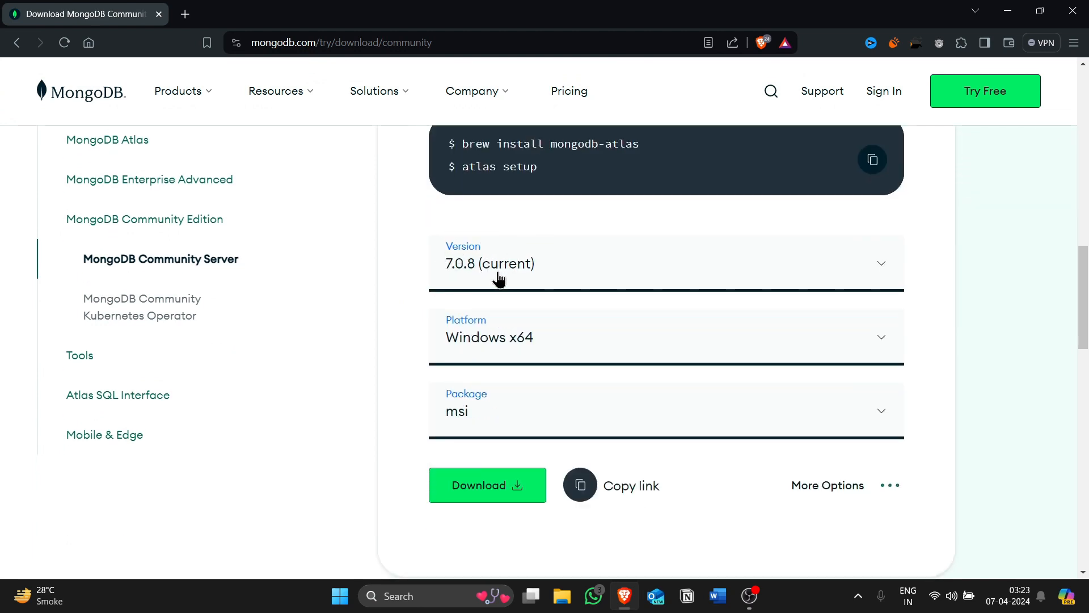
pyautogui.click(604, 273)
pyautogui.click(533, 372)
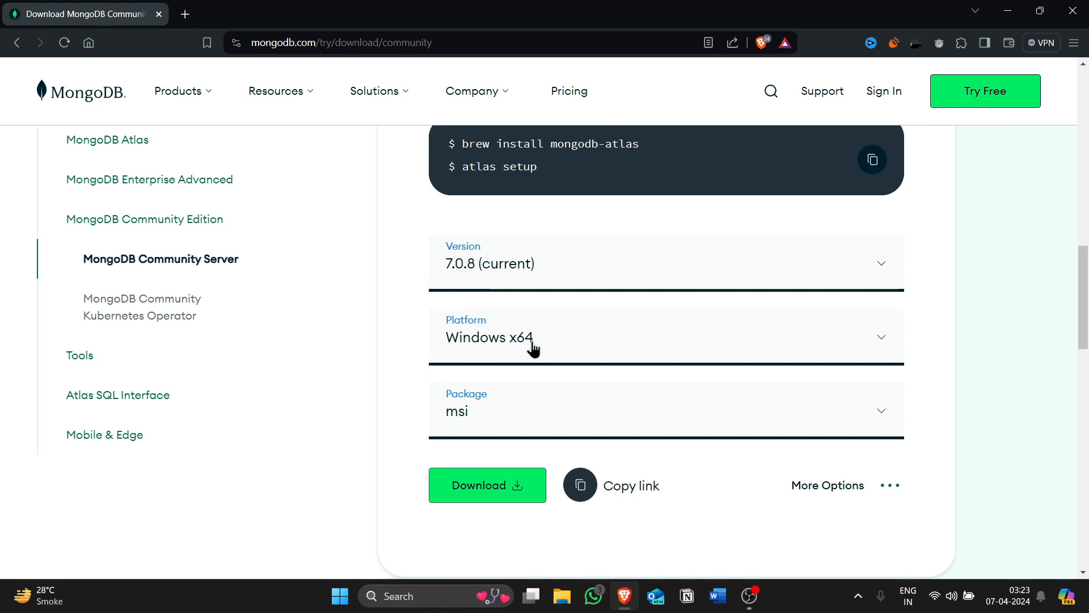
pyautogui.click(543, 417)
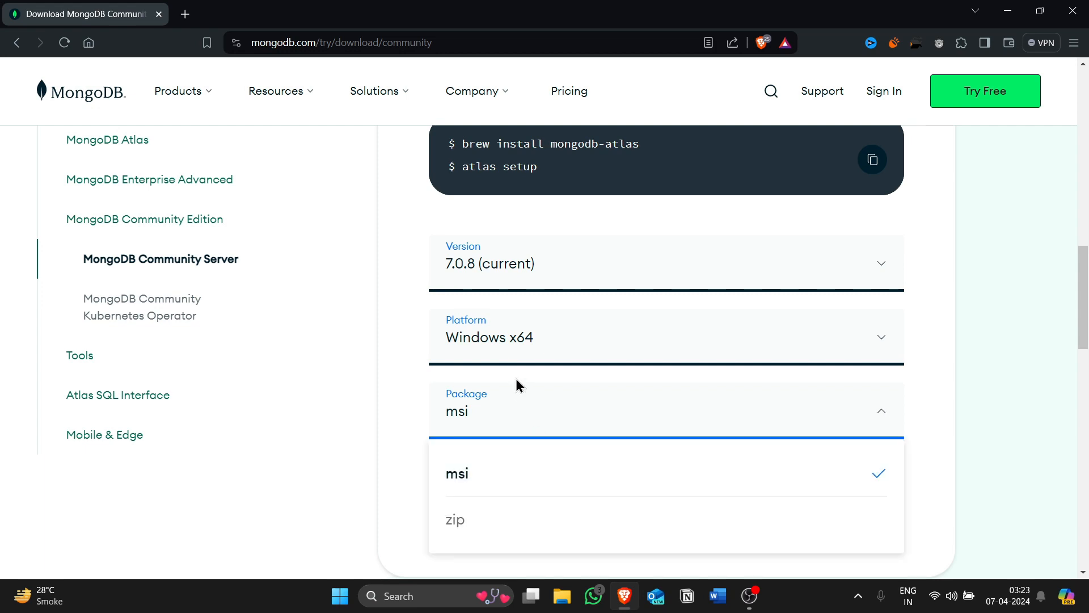
pyautogui.click(506, 418)
pyautogui.scroll(-2, 506, 417)
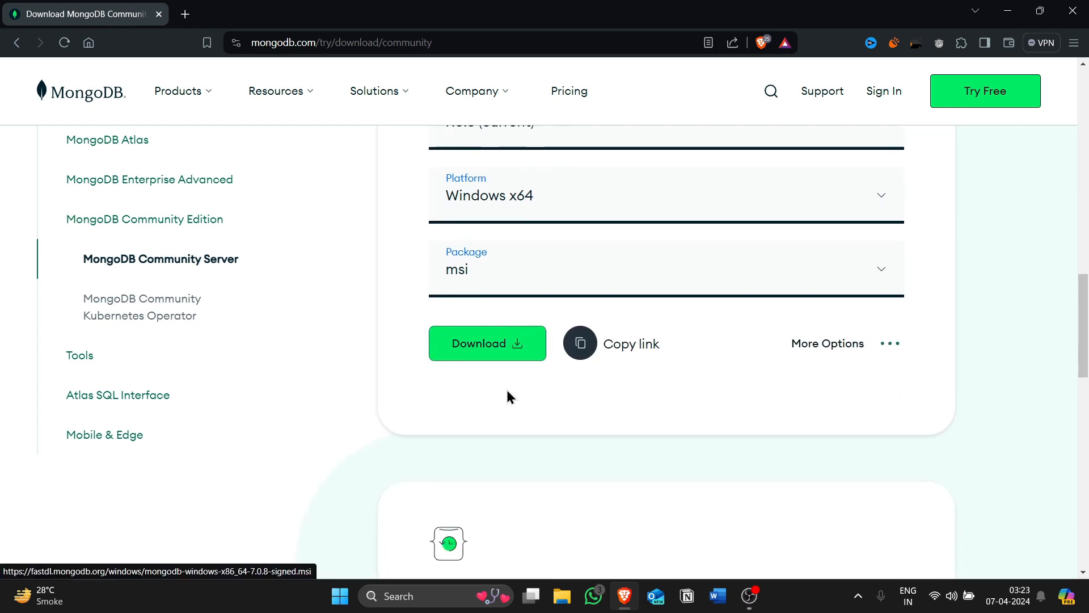
pyautogui.click(504, 354)
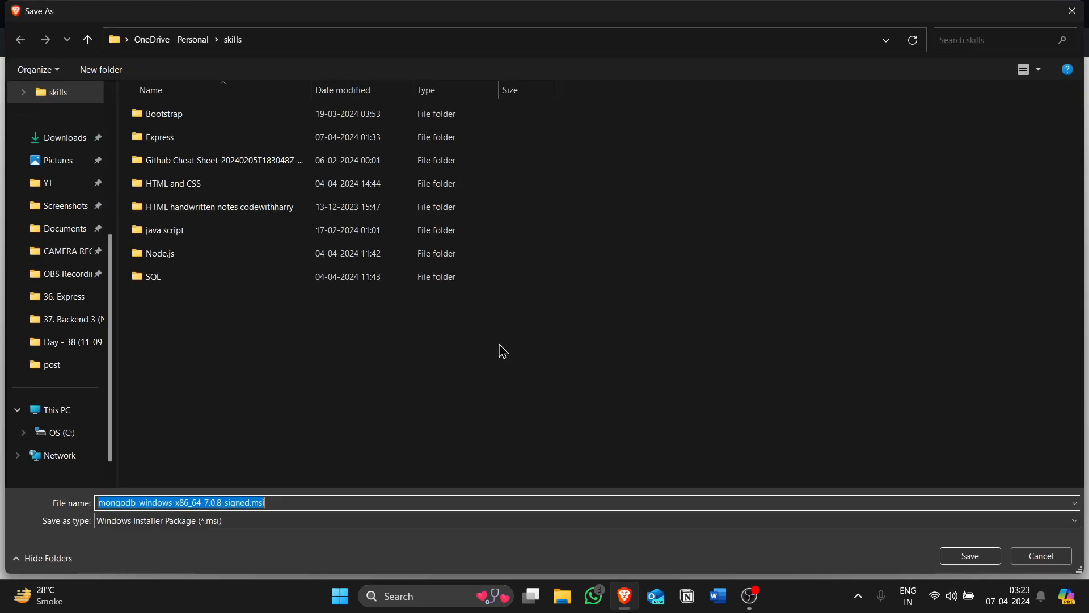
pyautogui.click(45, 139)
pyautogui.click(970, 554)
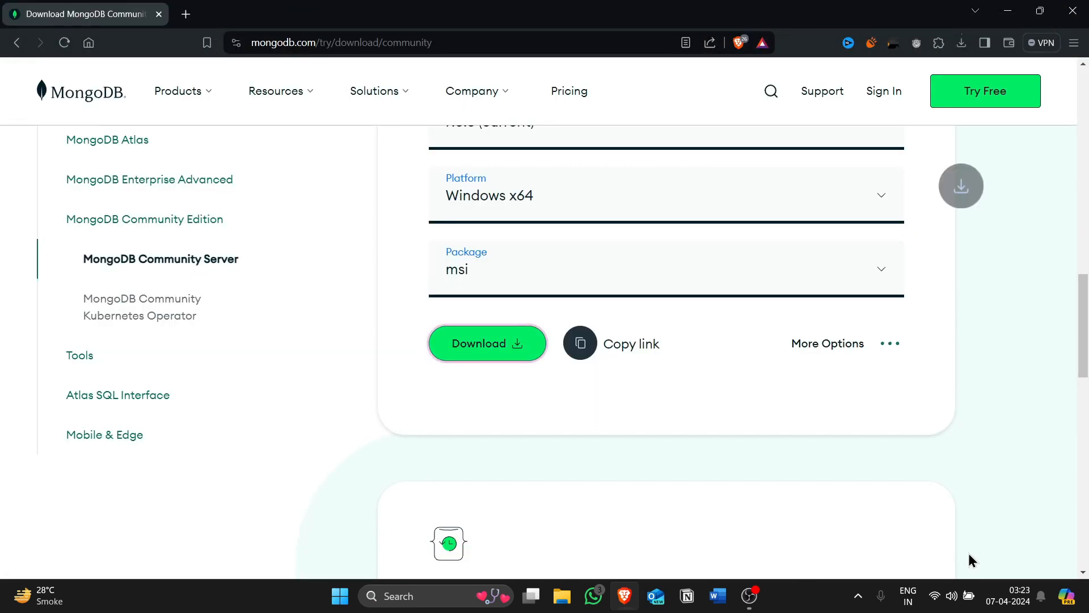
# Launch the downloaded MongoDB msi installer and minimise the browser window.
pyautogui.click(961, 42)
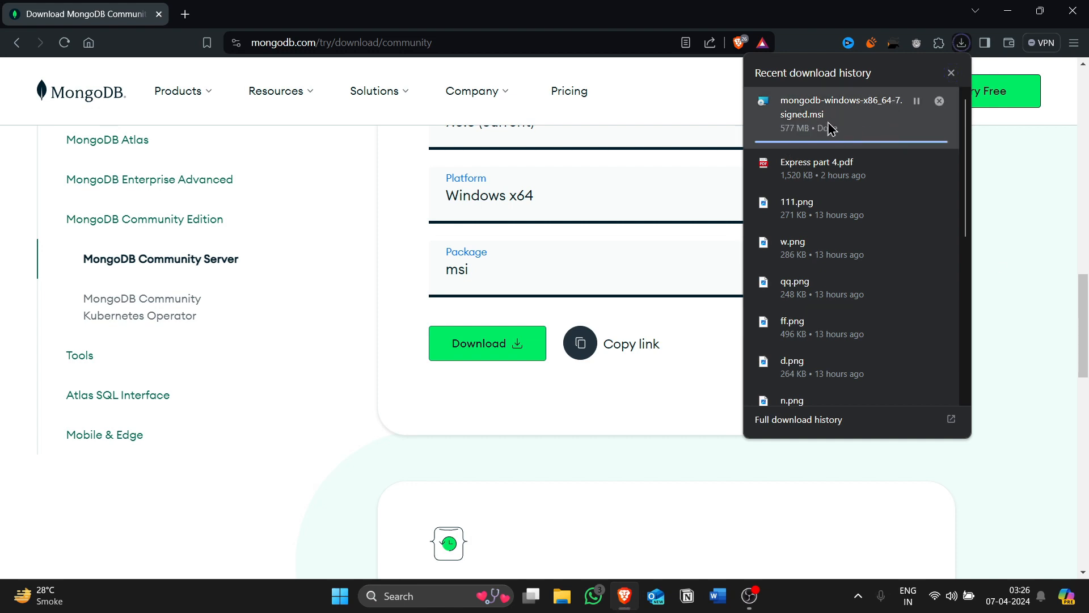
pyautogui.click(857, 129)
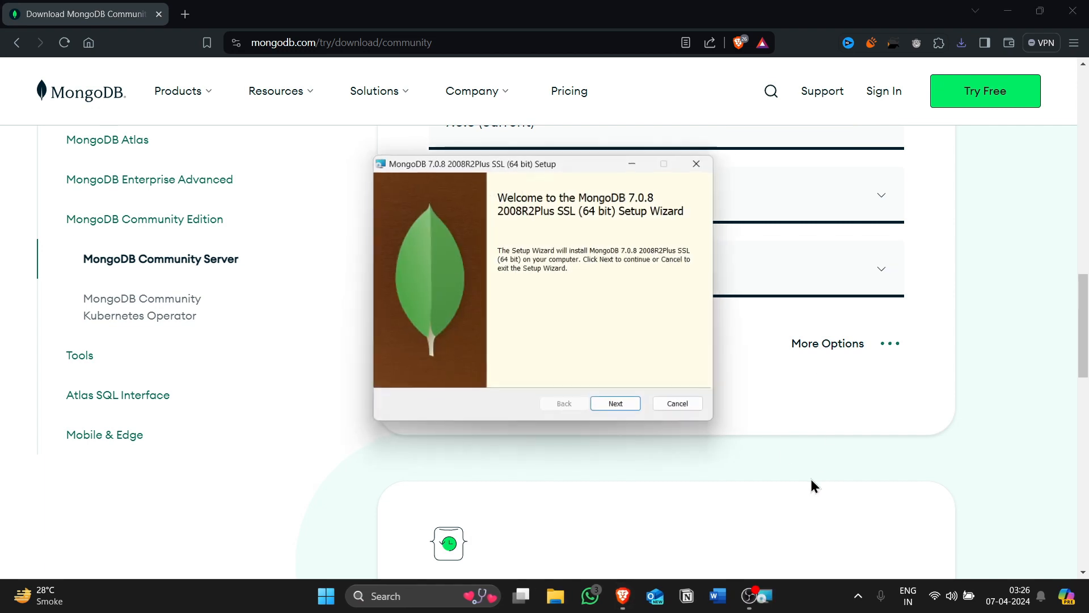
pyautogui.click(1016, 14)
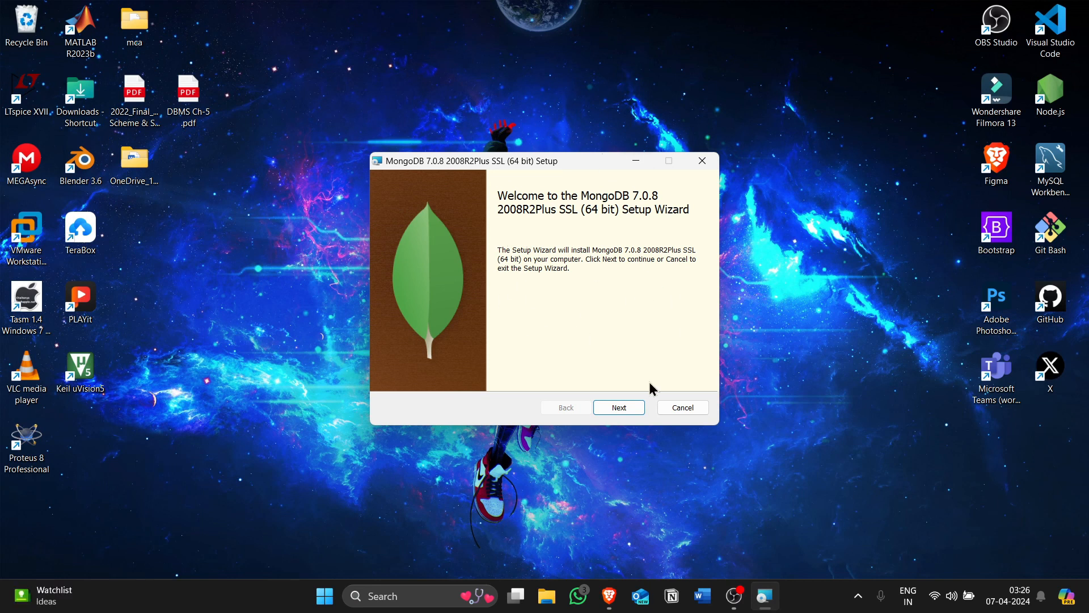
# Accept the license agreement in the MongoDB setup wizard and choose the Complete setup type.
pyautogui.click(632, 416)
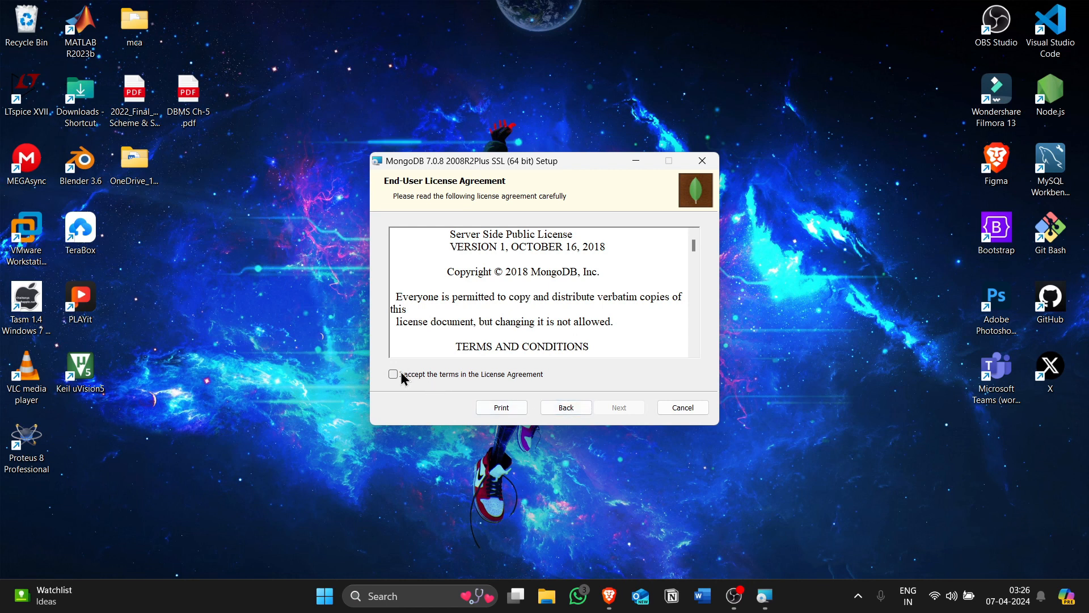
pyautogui.click(393, 377)
pyautogui.click(621, 409)
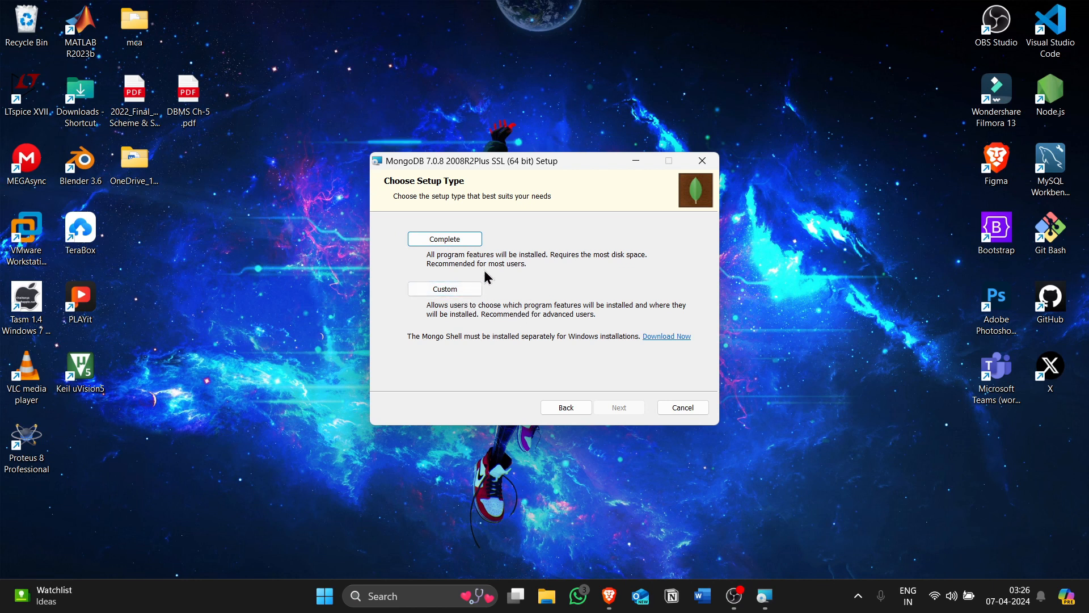
pyautogui.click(460, 241)
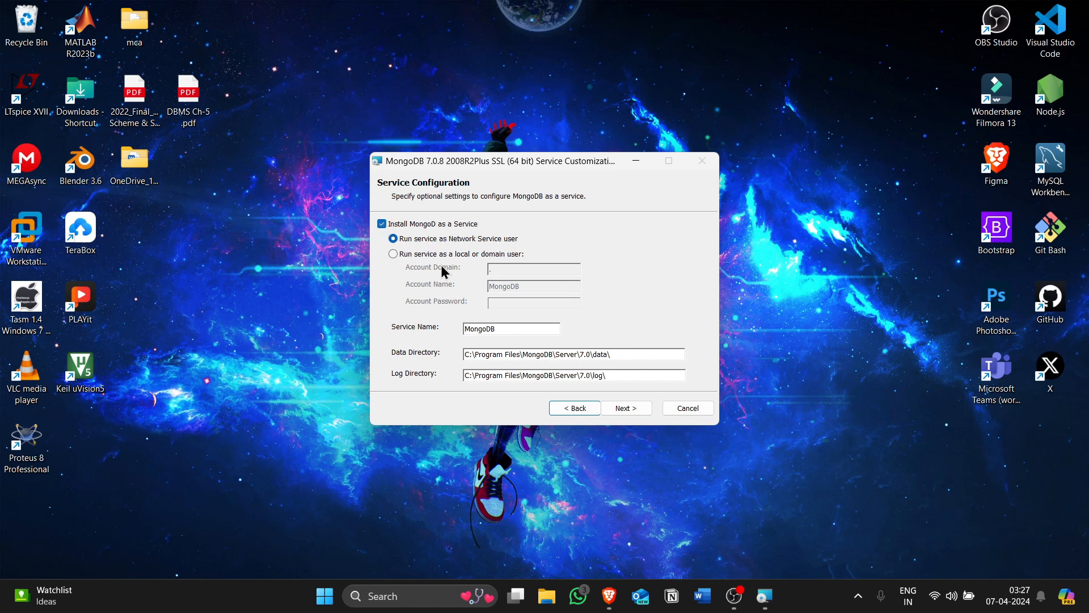
# Install MongoDB as a service run by the Network Service user with default directories, and finish the wizard.
pyautogui.click(627, 409)
pyautogui.click(620, 409)
pyautogui.click(606, 409)
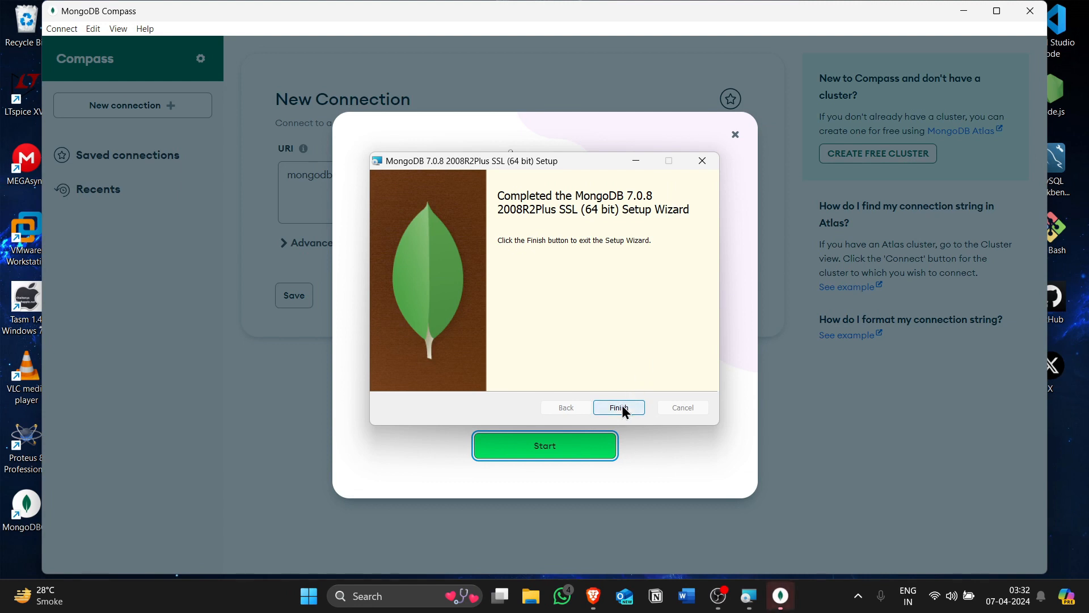
pyautogui.click(619, 407)
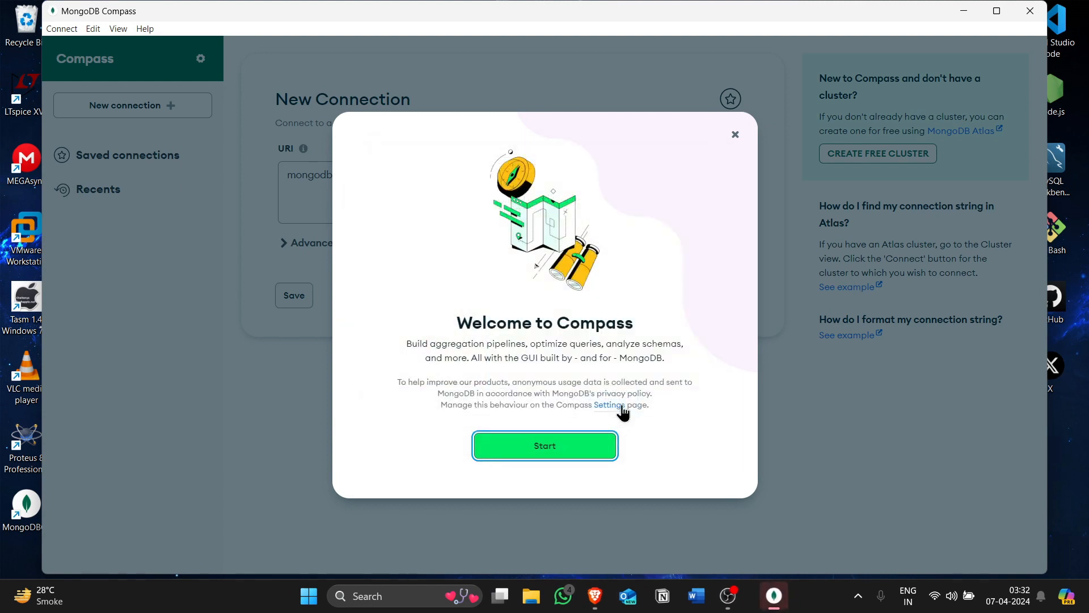
# Dismiss the Compass welcome screen, maximise the window and connect to mongodb://localhost:27017/.
pyautogui.click(579, 450)
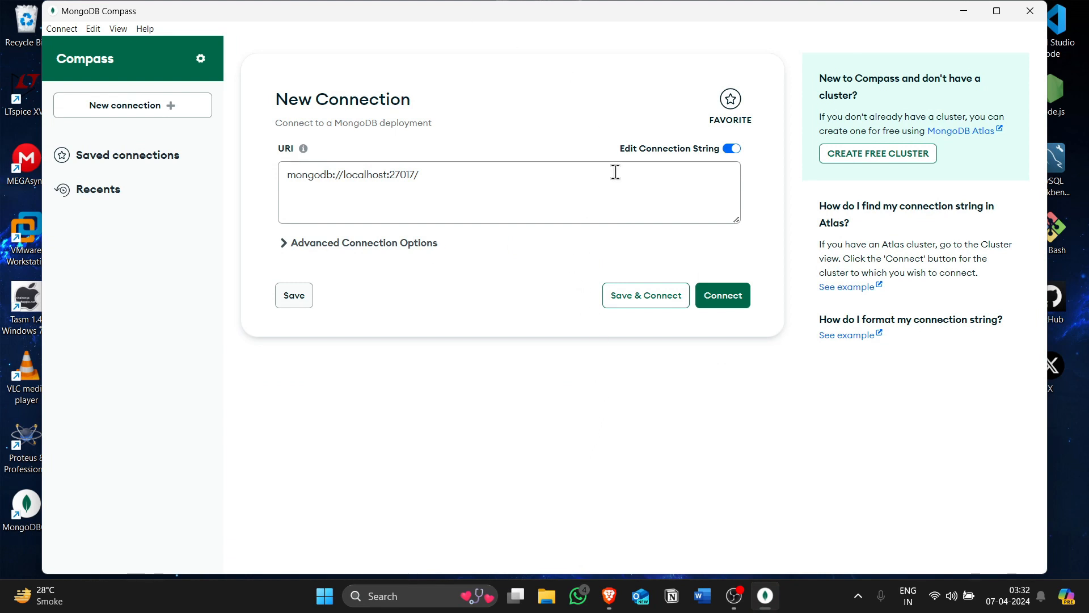
pyautogui.click(997, 11)
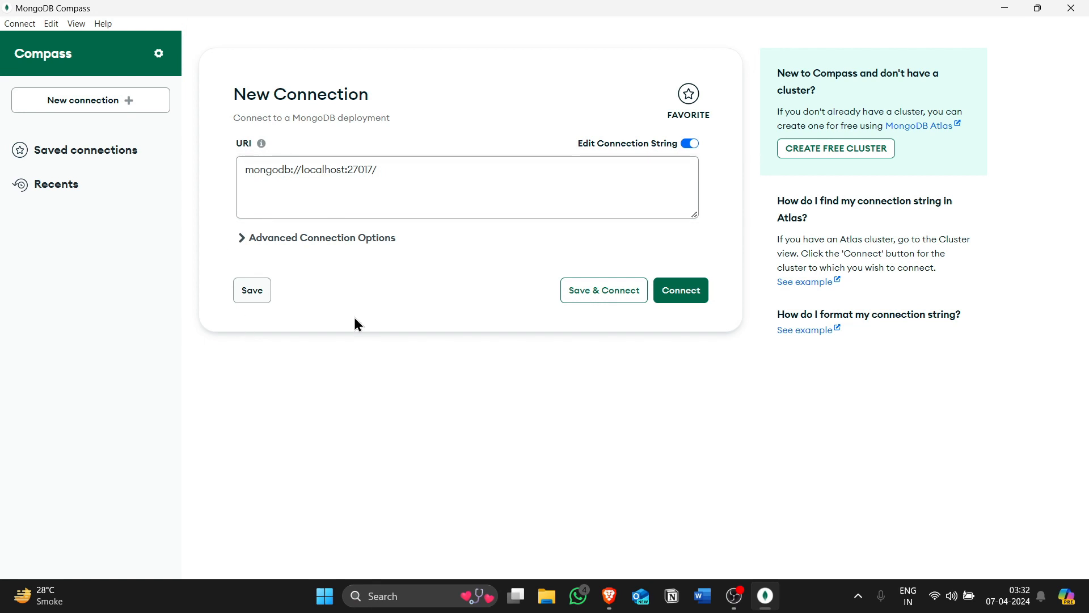
pyautogui.click(672, 303)
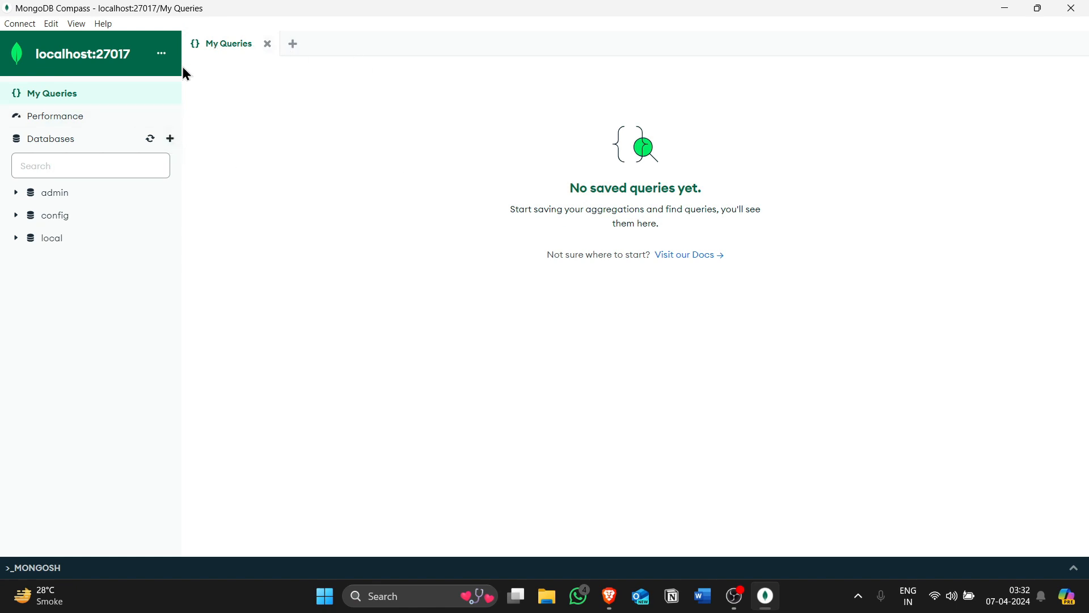
# Create a database named Testdb with a collection named players.
pyautogui.click(60, 167)
pyautogui.click(170, 139)
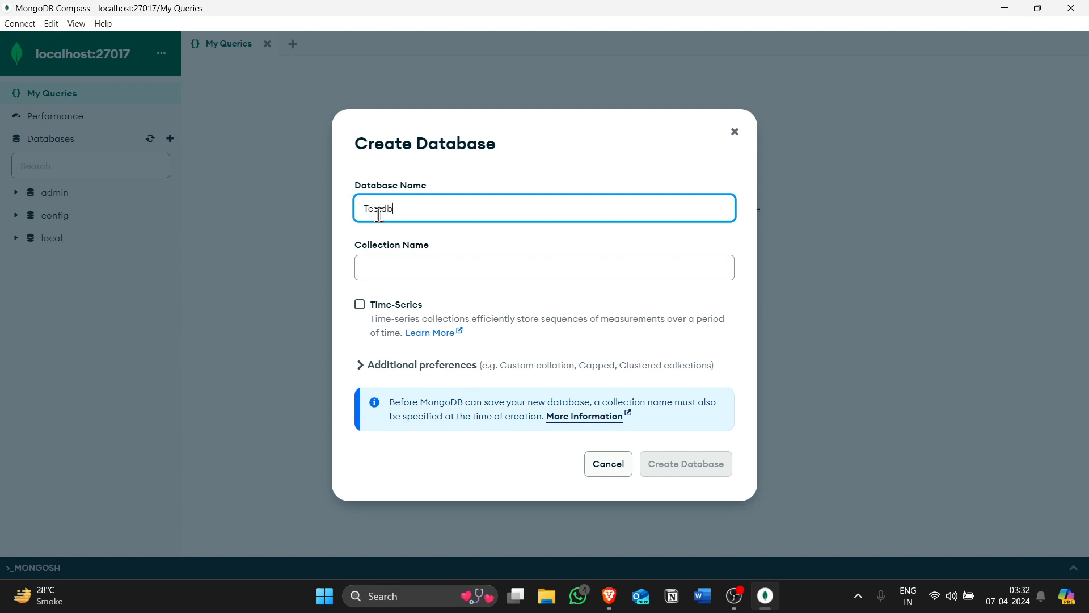
pyautogui.click(398, 273)
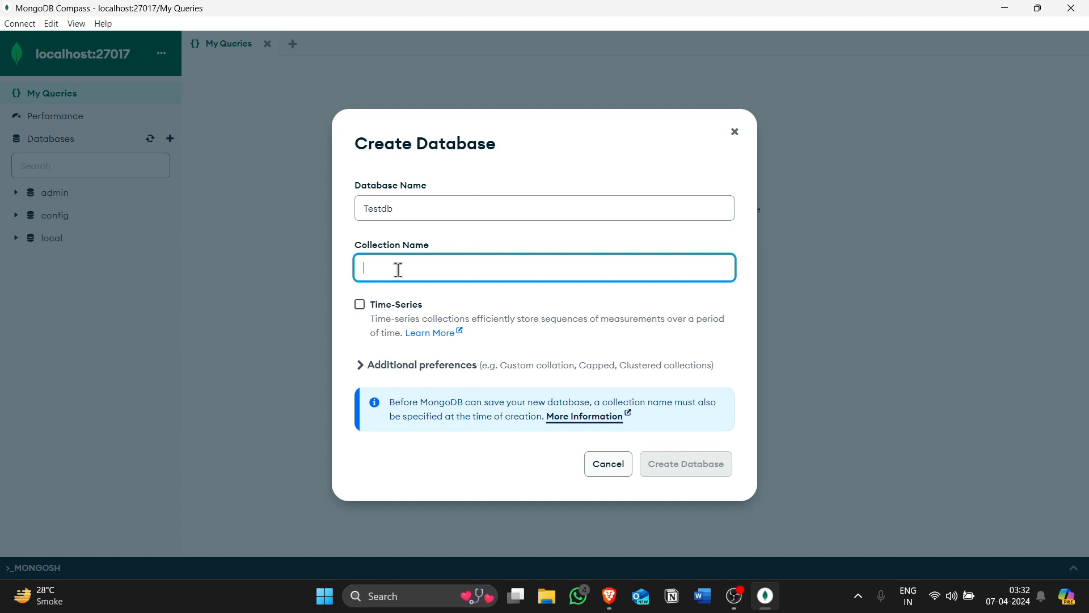
pyautogui.write('players')
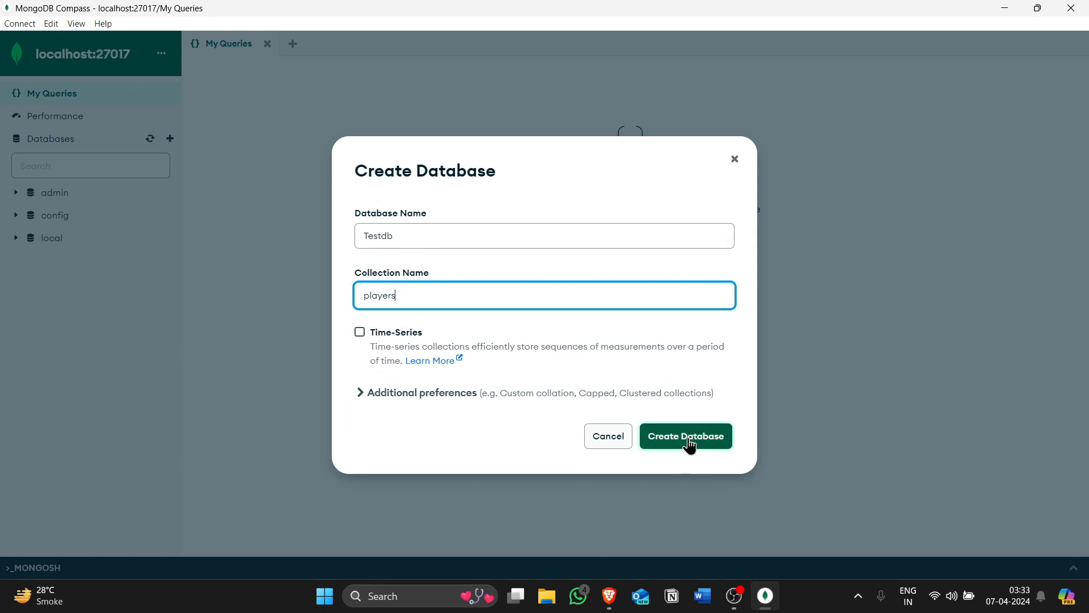
pyautogui.click(689, 442)
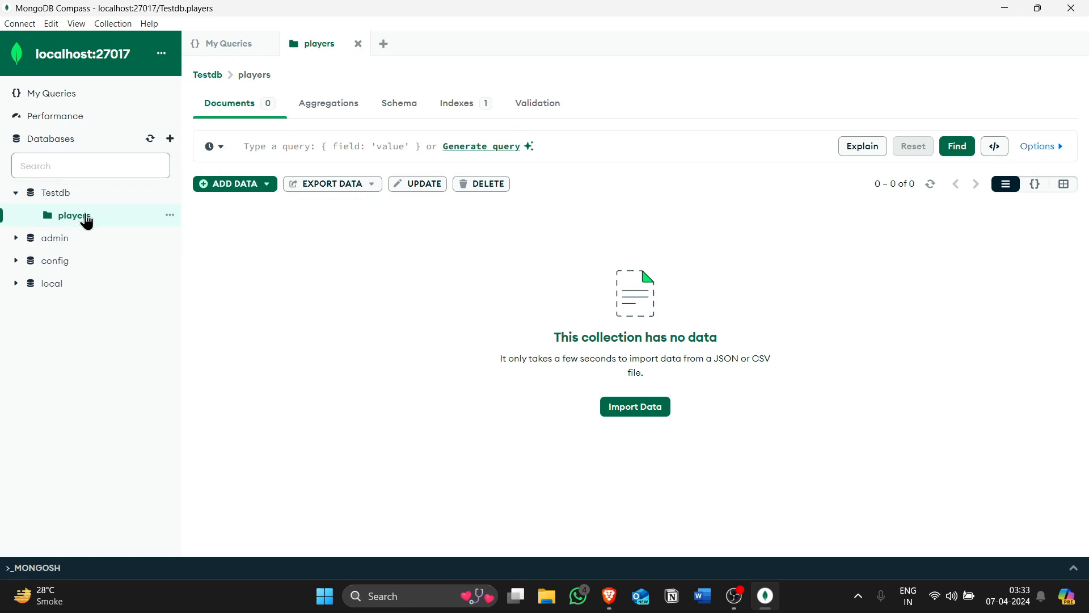
# Insert a document into the players collection with a name field holding the player's first name.
pyautogui.click(230, 192)
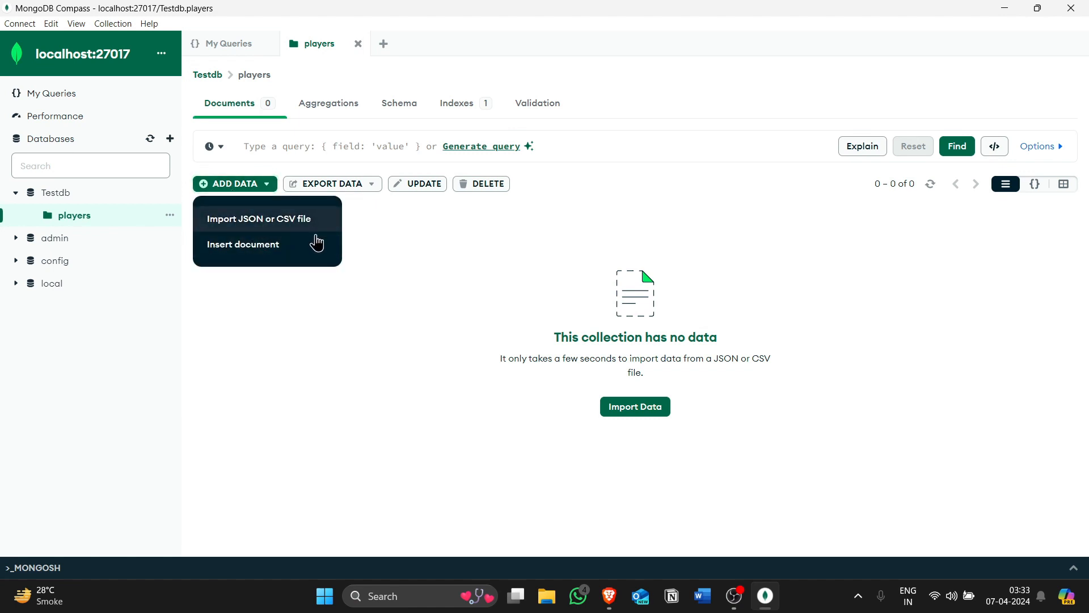
pyautogui.click(278, 252)
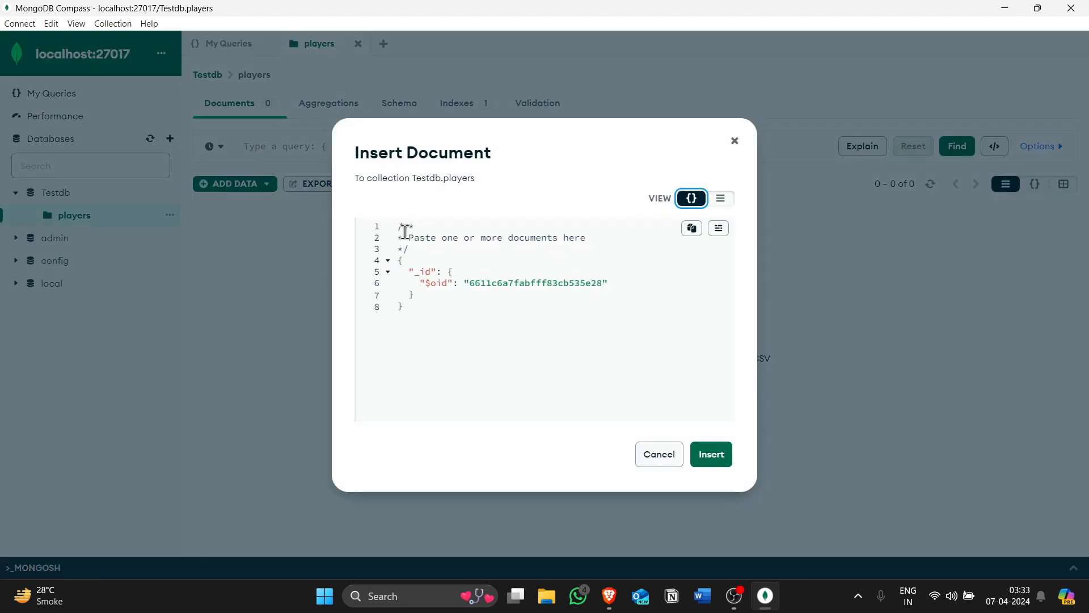
pyautogui.click(721, 200)
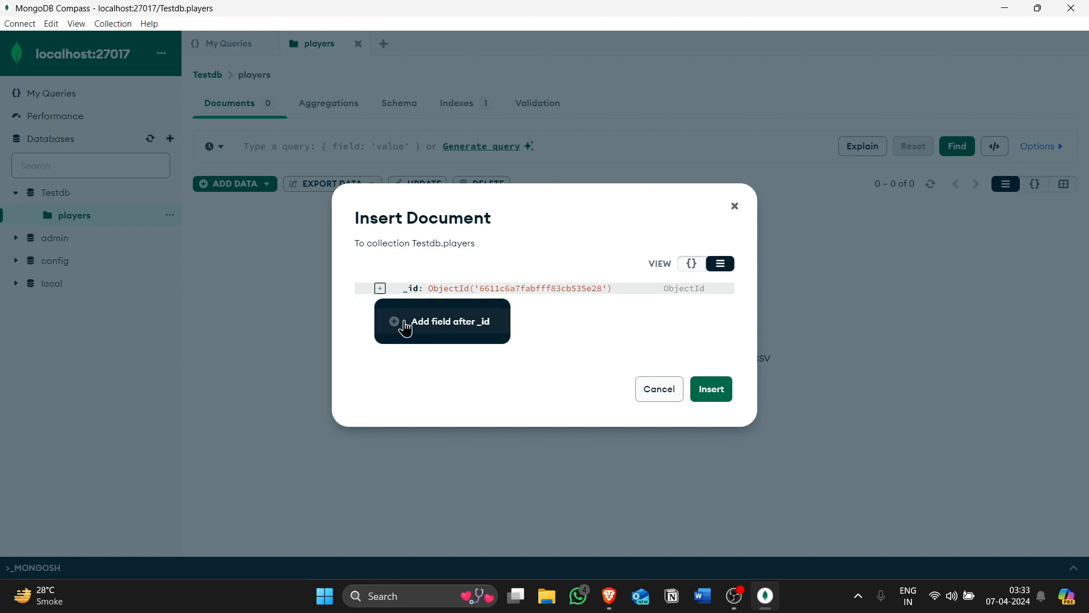
pyautogui.click(427, 325)
pyautogui.write('name')
pyautogui.press('Tab')
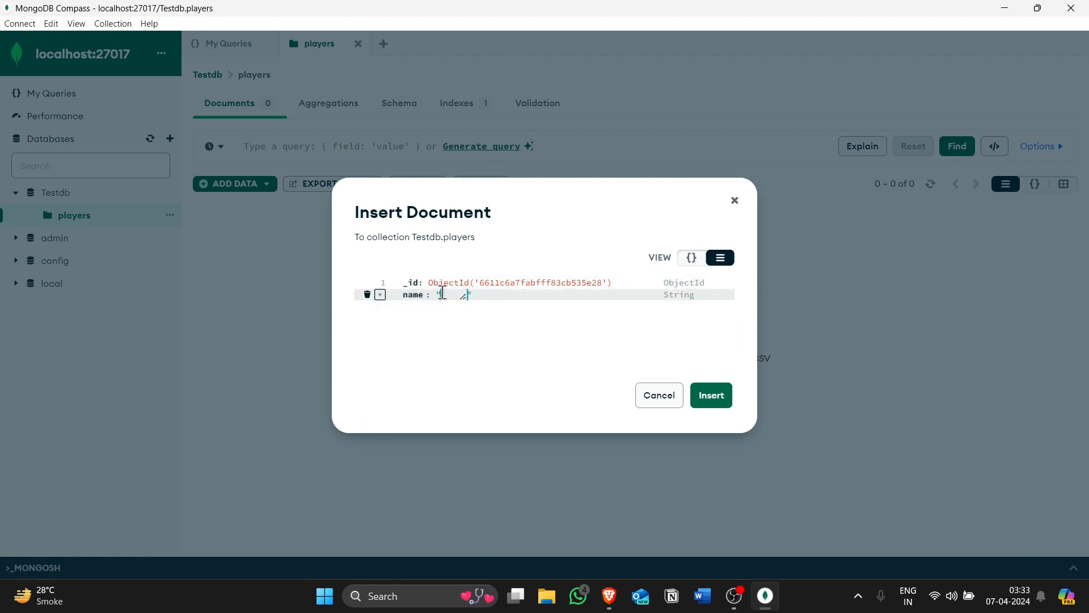
pyautogui.write('HArsh')
pyautogui.press('BackSpace')
pyautogui.click(723, 399)
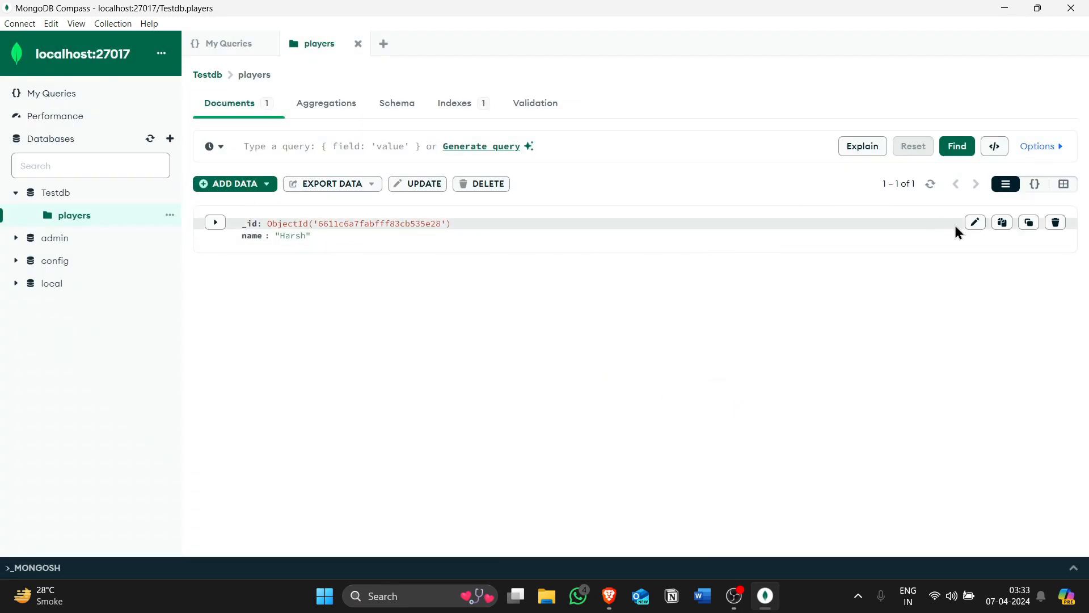
pyautogui.click(976, 223)
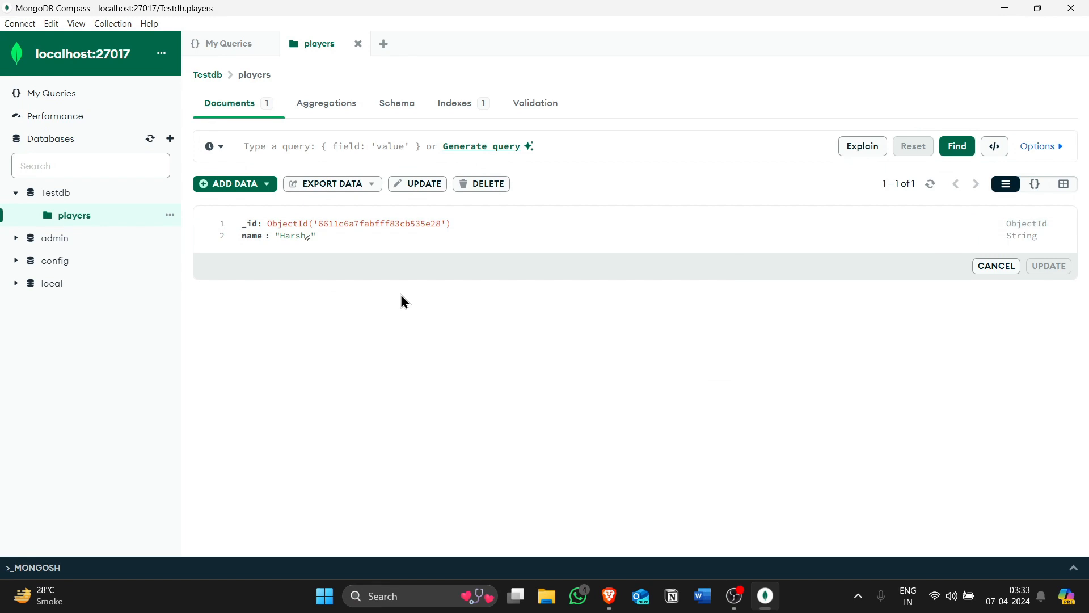
pyautogui.click(305, 236)
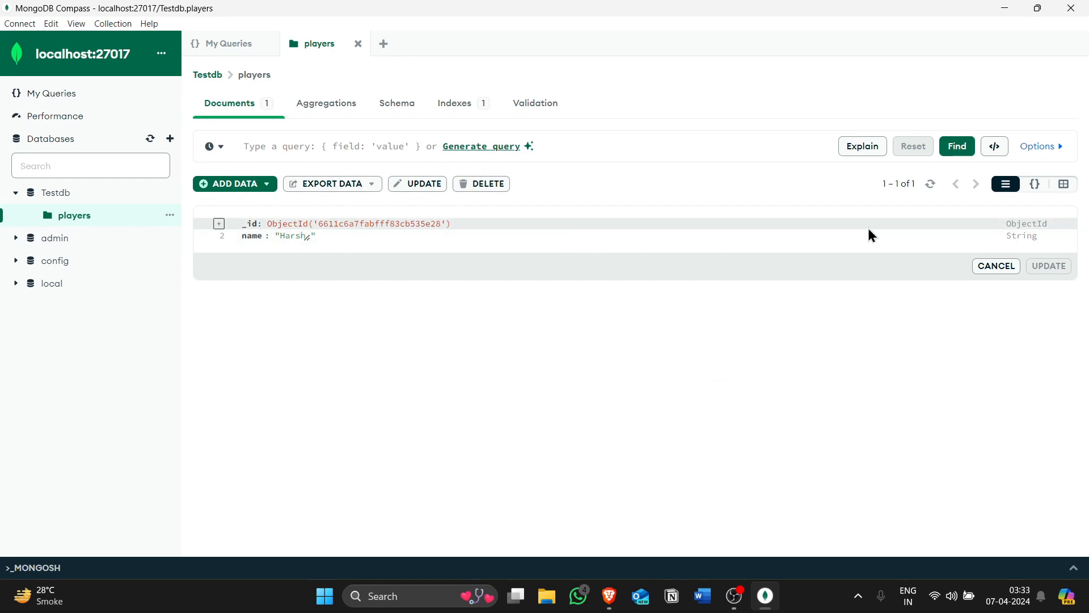
pyautogui.click(998, 266)
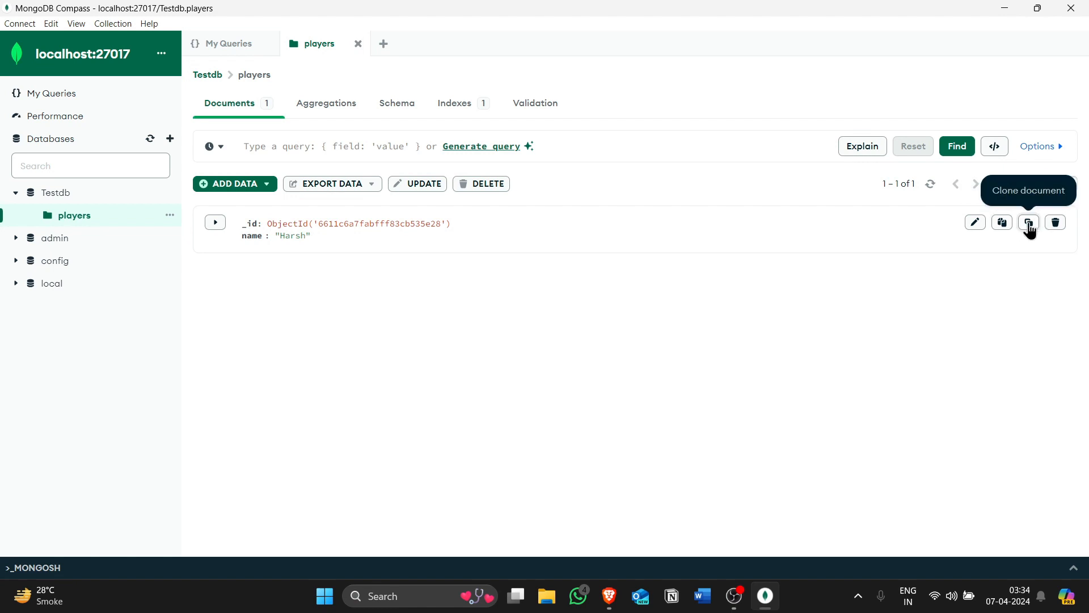
# Clone the document in the players collection and delete the cloned copy.
pyautogui.click(1030, 225)
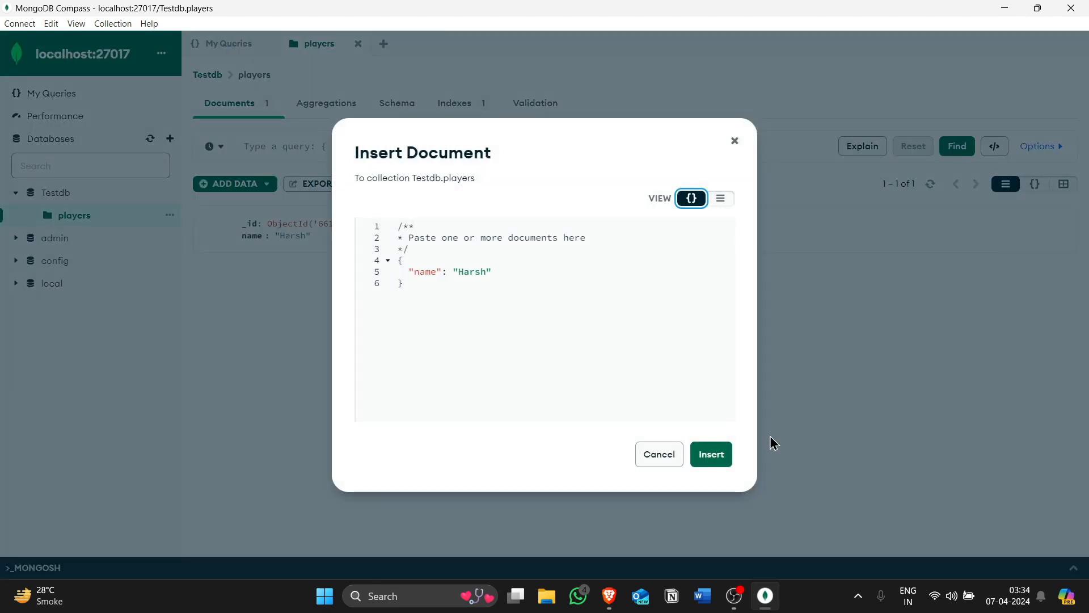
pyautogui.click(711, 461)
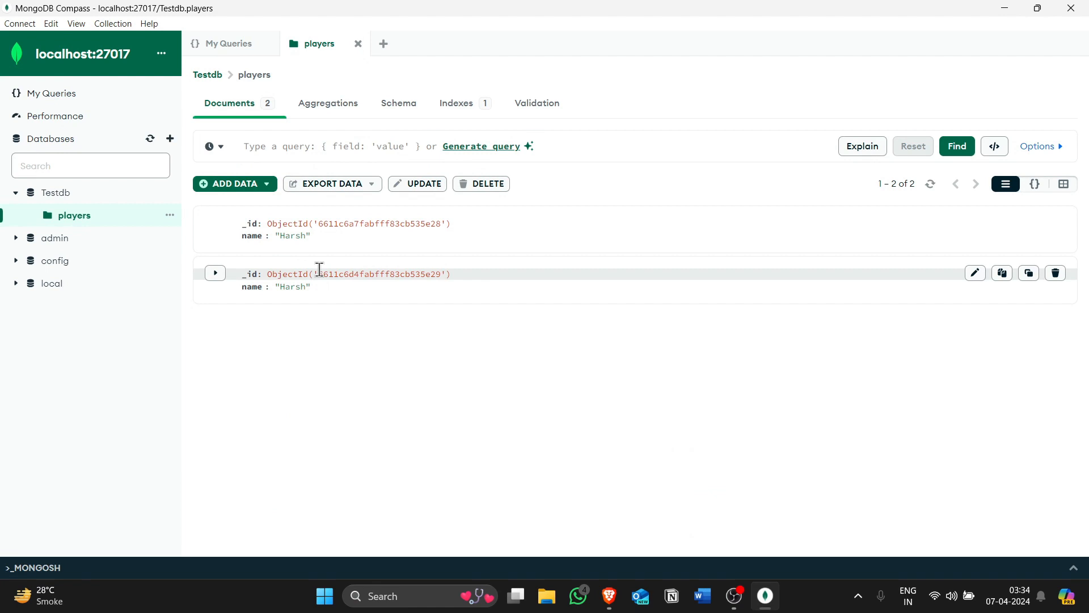
pyautogui.click(1056, 275)
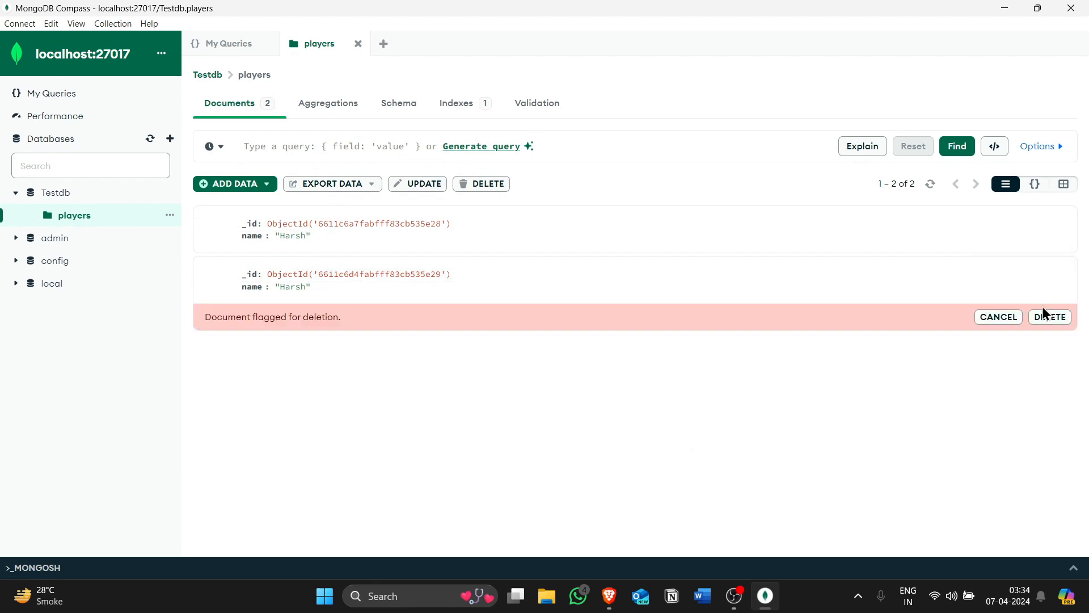
pyautogui.click(1050, 317)
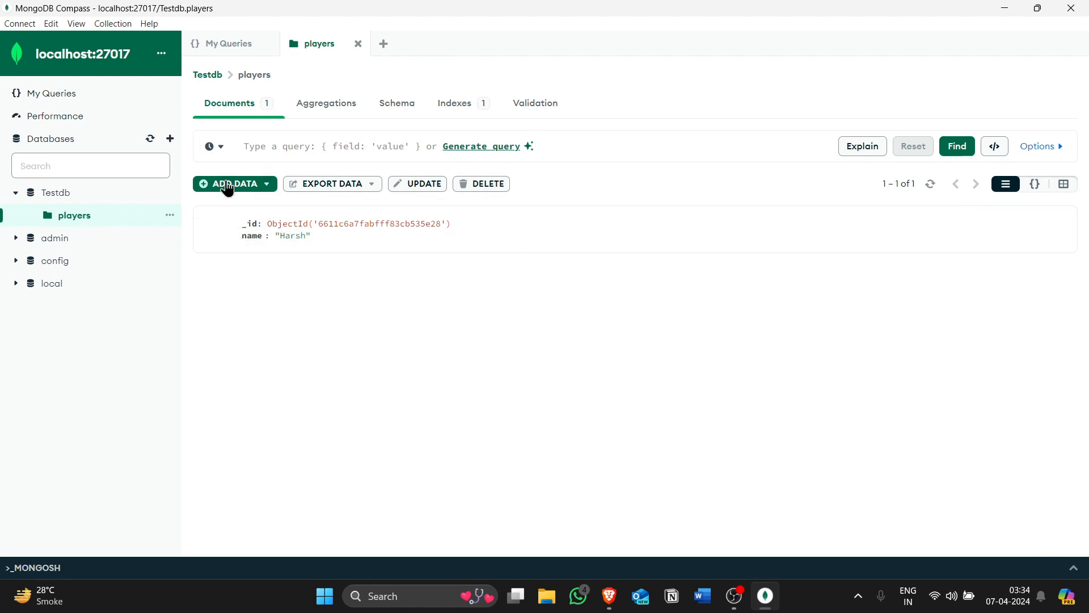
pyautogui.click(201, 185)
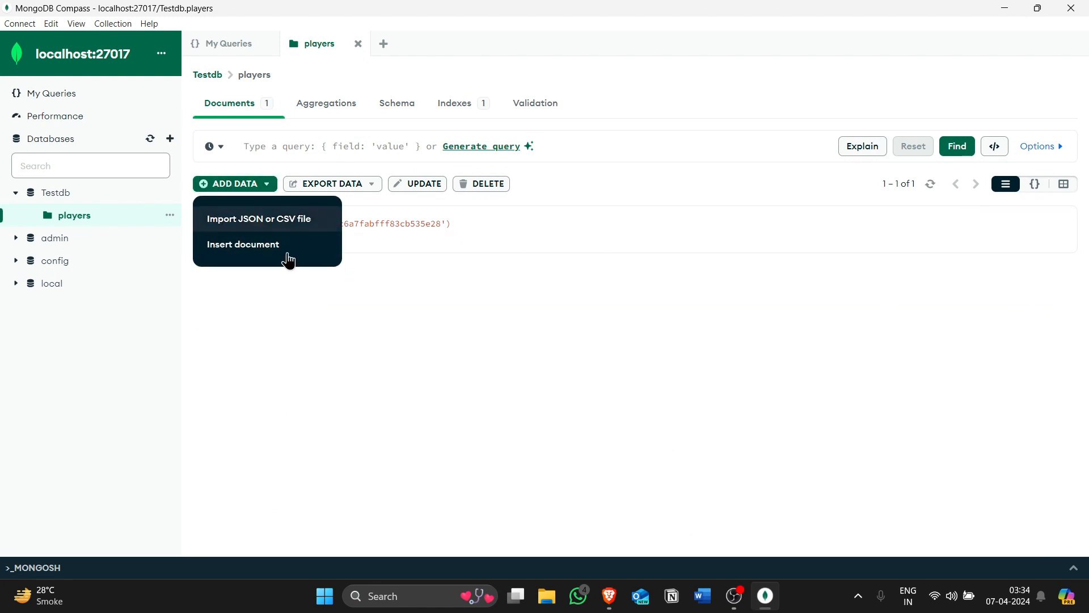
pyautogui.click(361, 353)
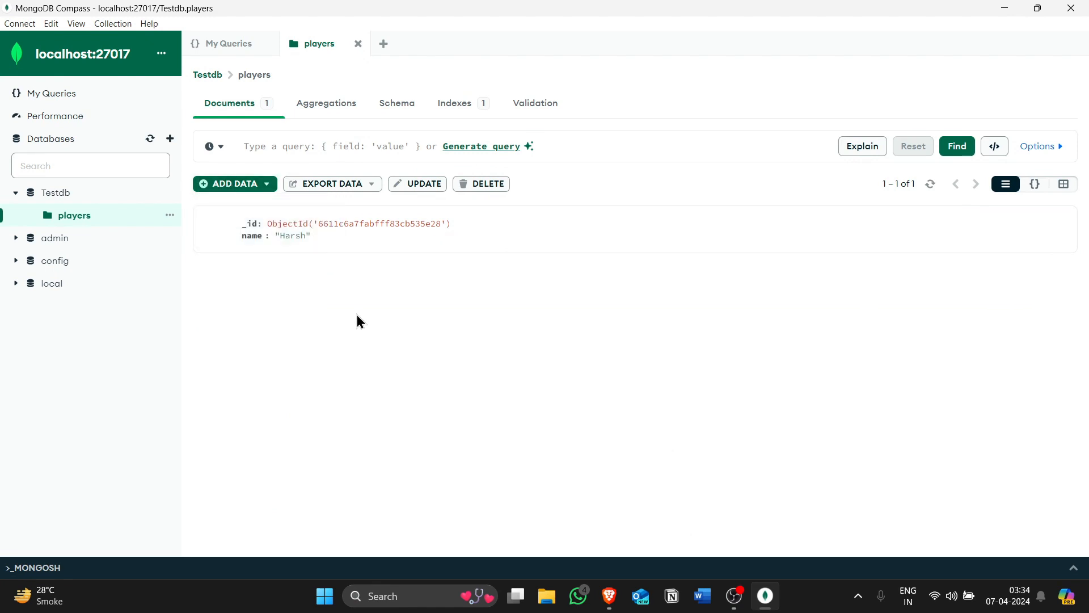